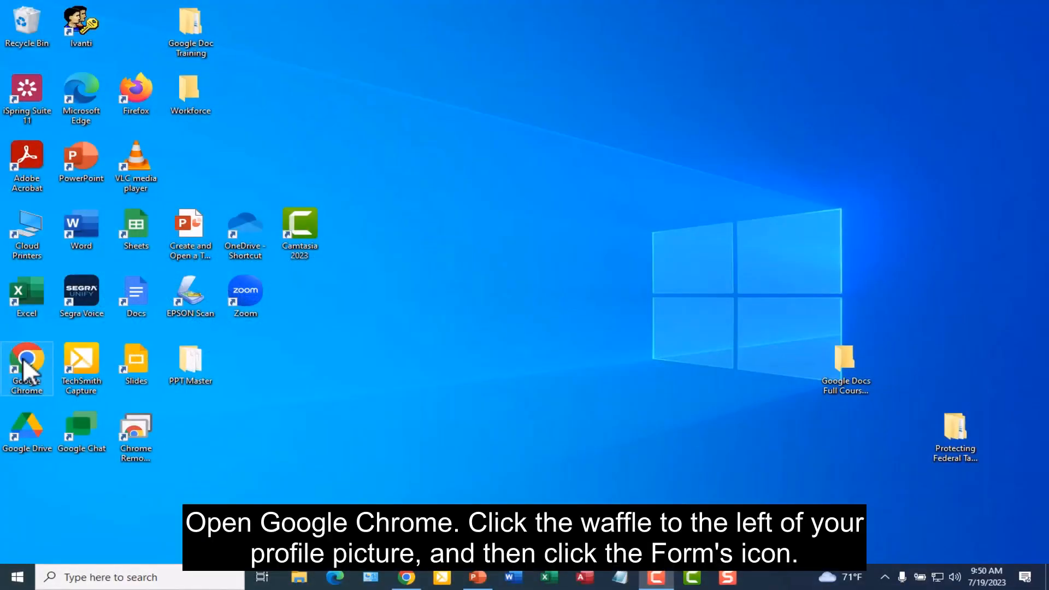
Launch Chrome maximized and open Google Forms from the Google apps menu
double_click(28, 365)
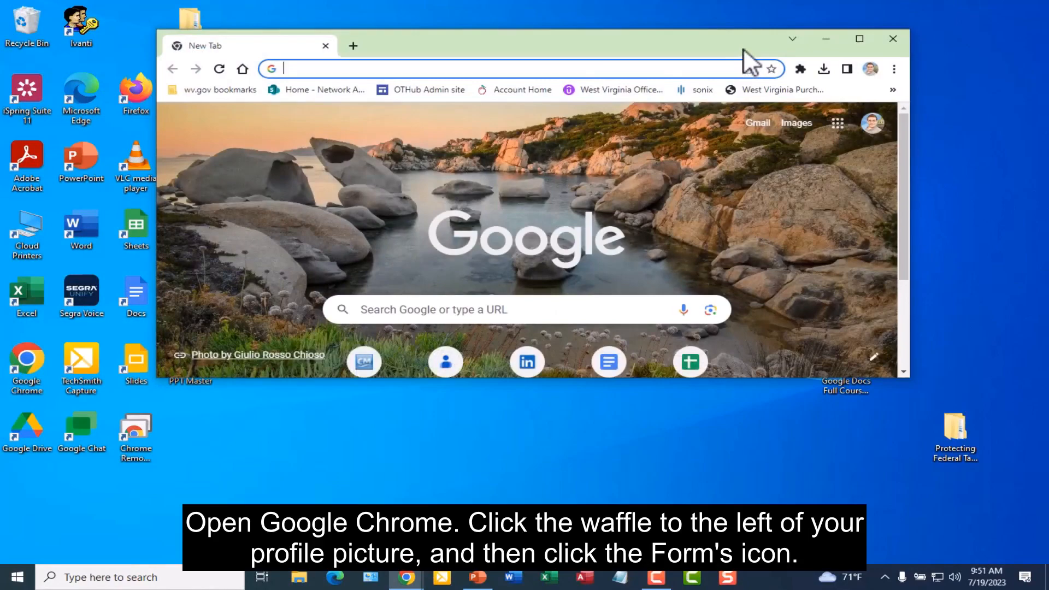
double_click(744, 49)
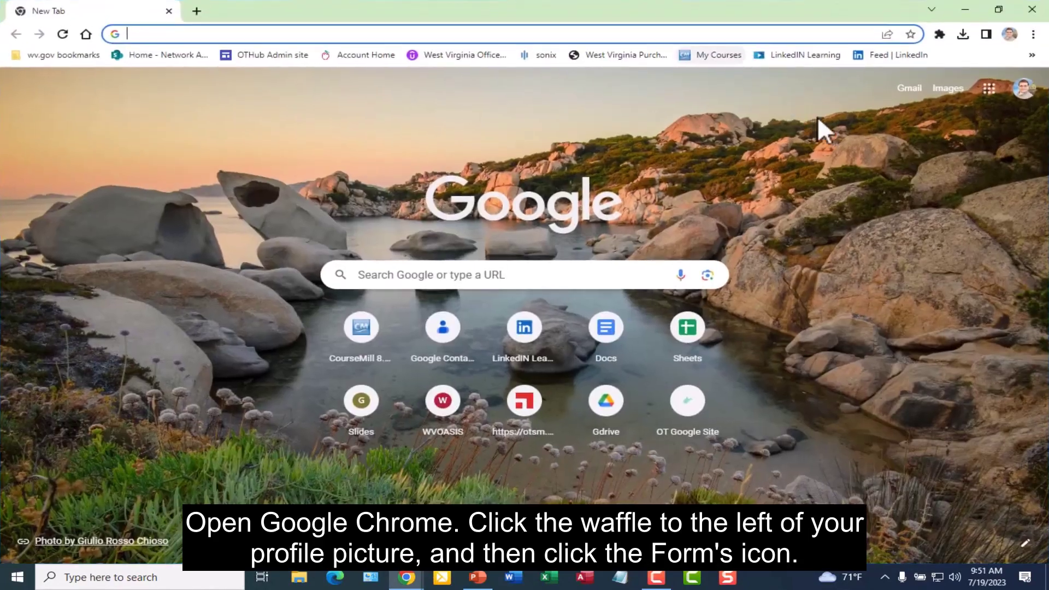
left_click(989, 87)
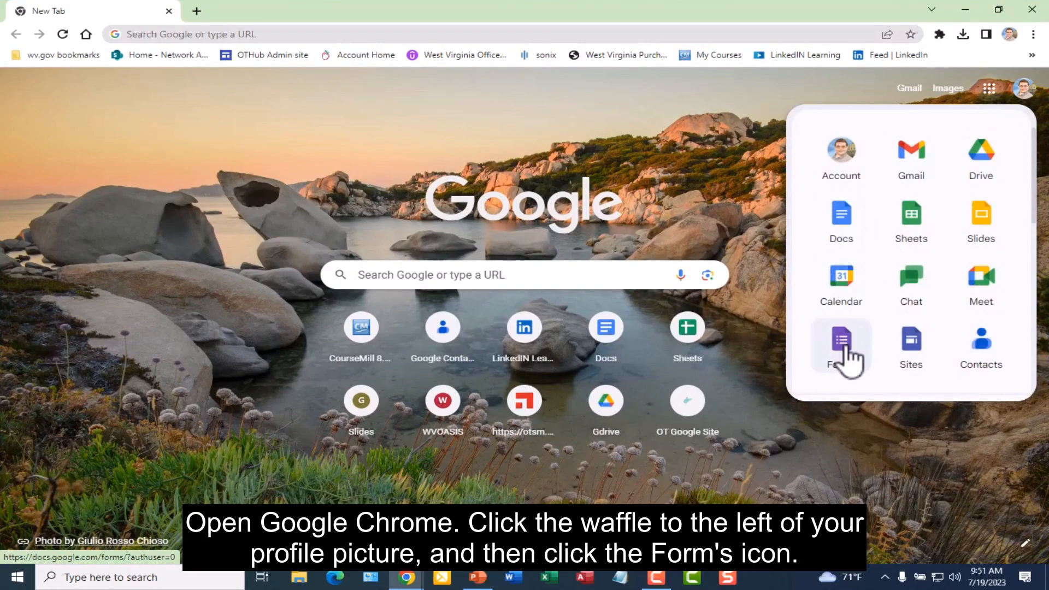
left_click(842, 349)
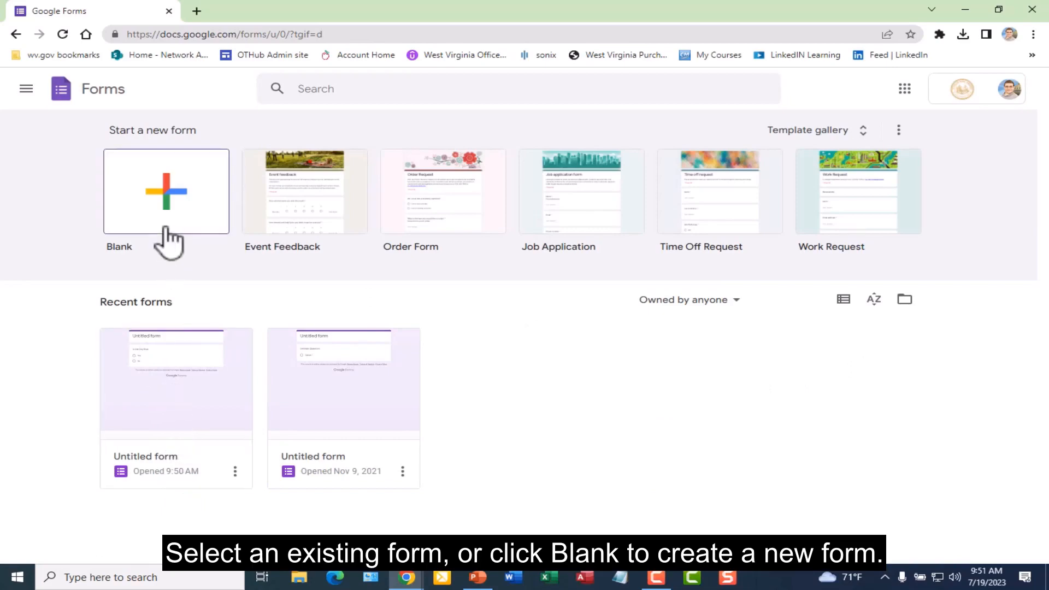
Open the first Untitled form card listed under Recent forms
left_click(169, 420)
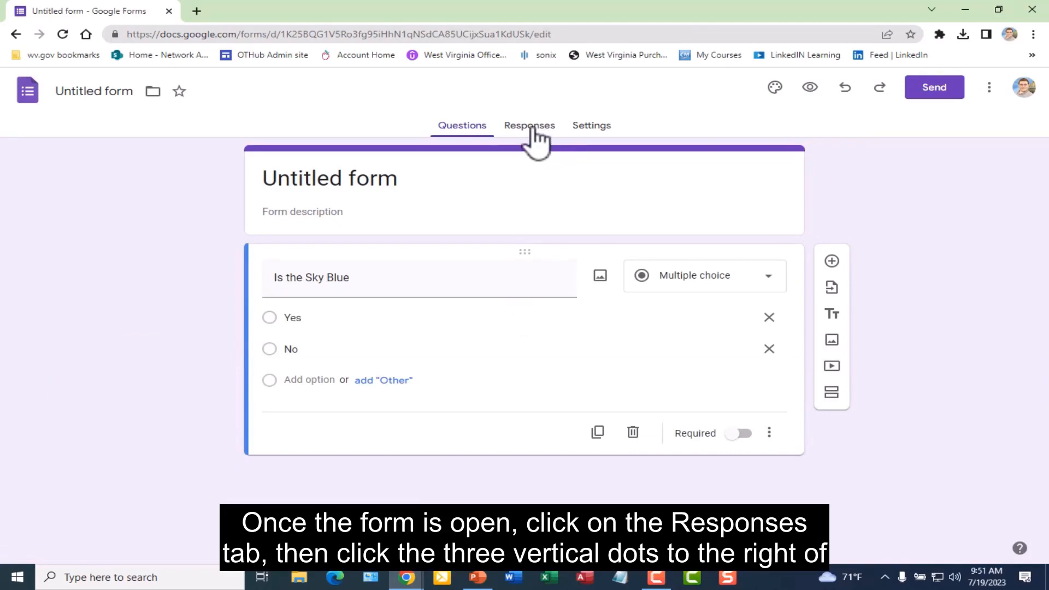
From the Responses view, choose Select destination for responses in the Link to Sheets menu
left_click(529, 126)
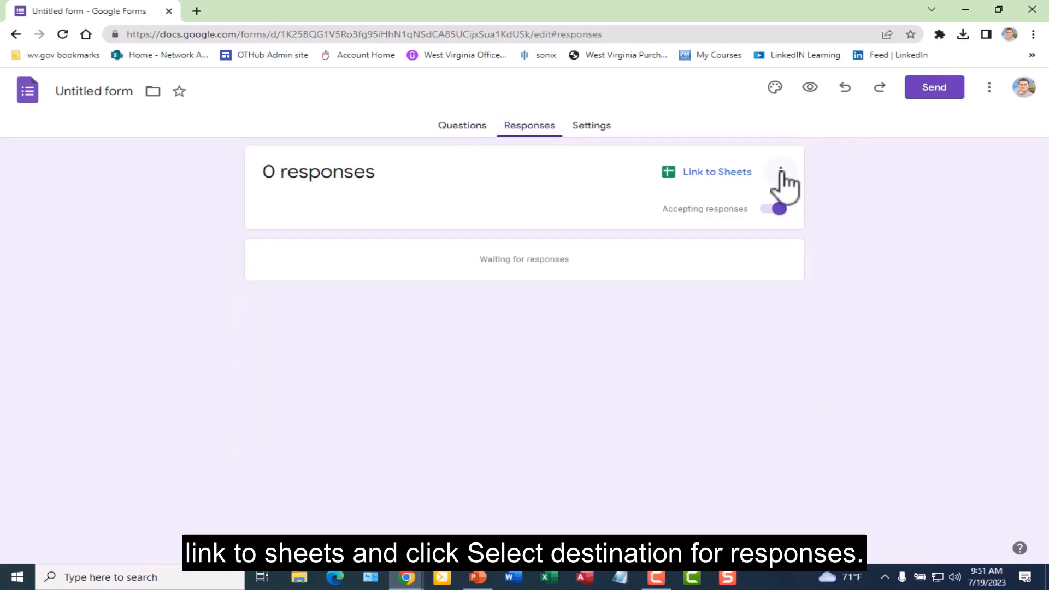
left_click(783, 174)
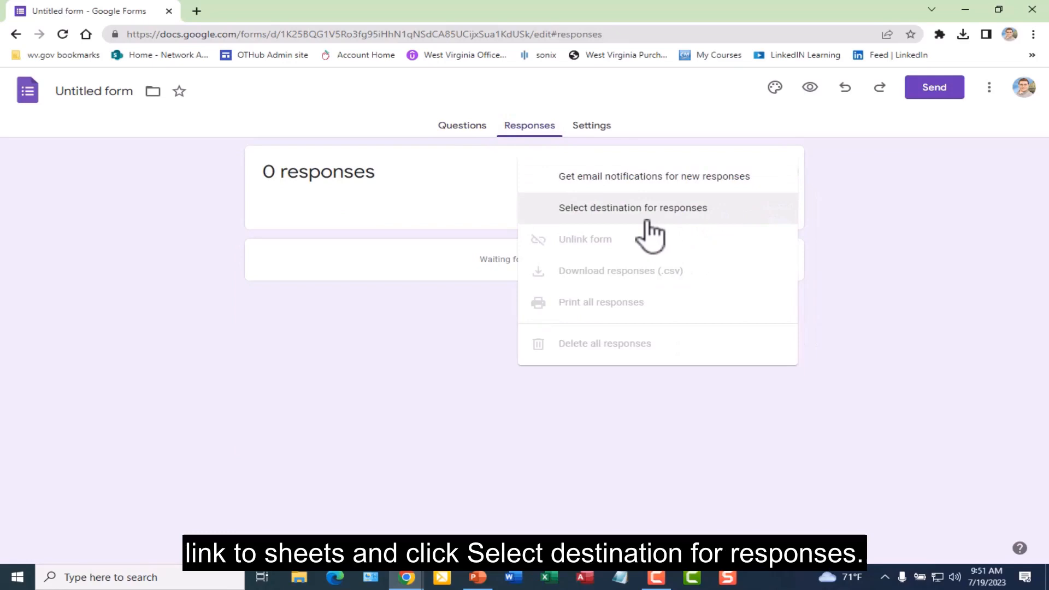
left_click(707, 220)
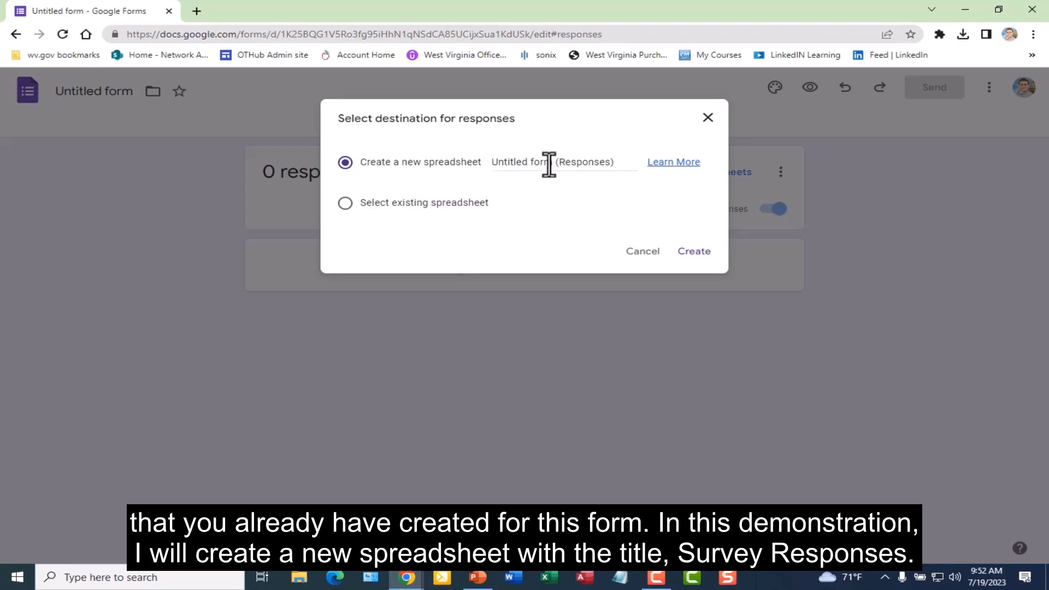
Create a new linked spreadsheet named 'Survey (Responses)' and view it in Sheets
left_click_drag(556, 162, 492, 161)
type("Survey")
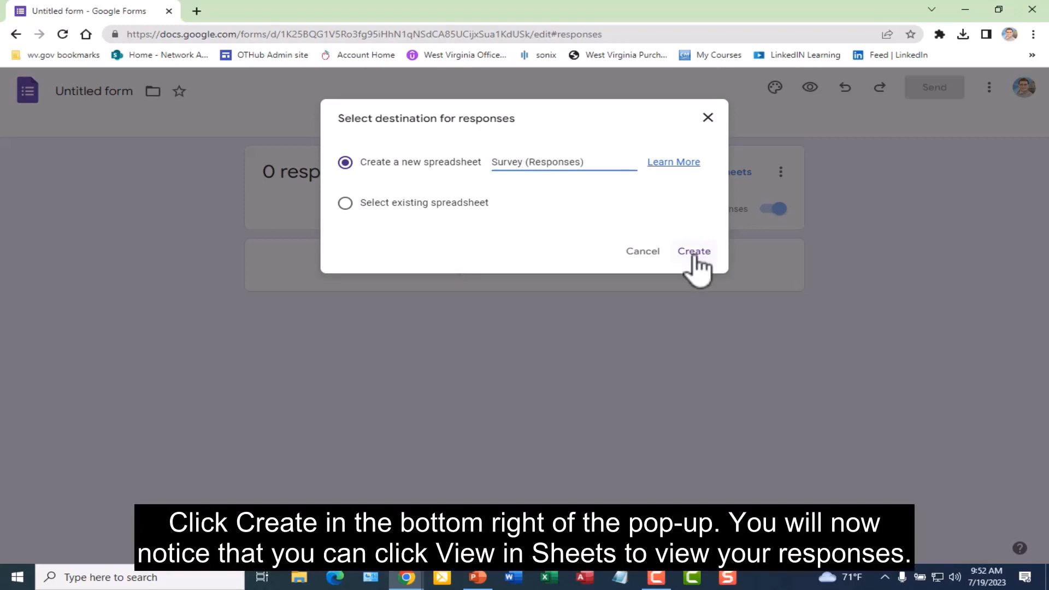
left_click(695, 251)
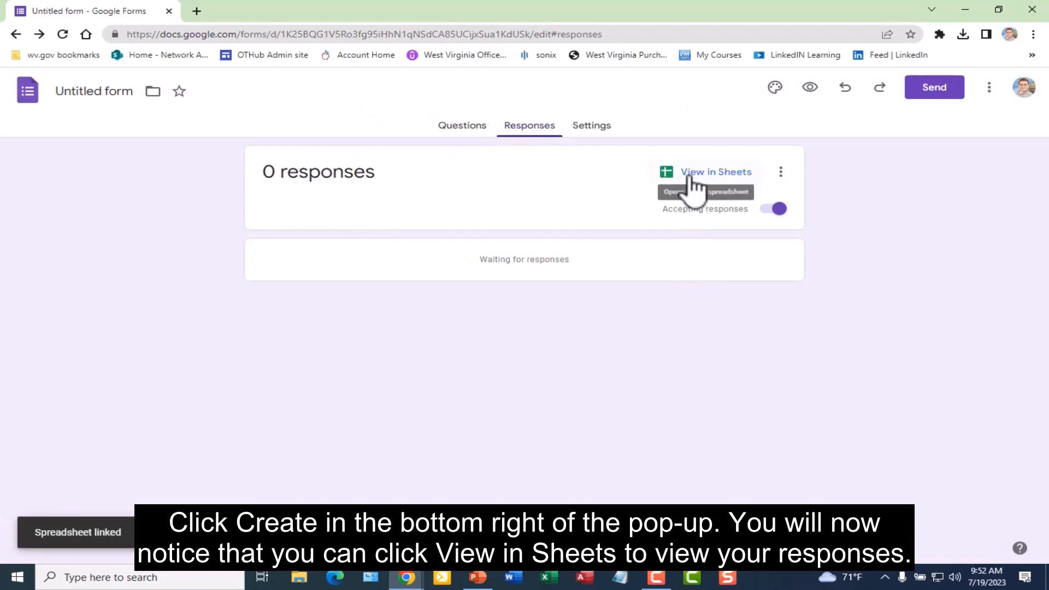
left_click(732, 174)
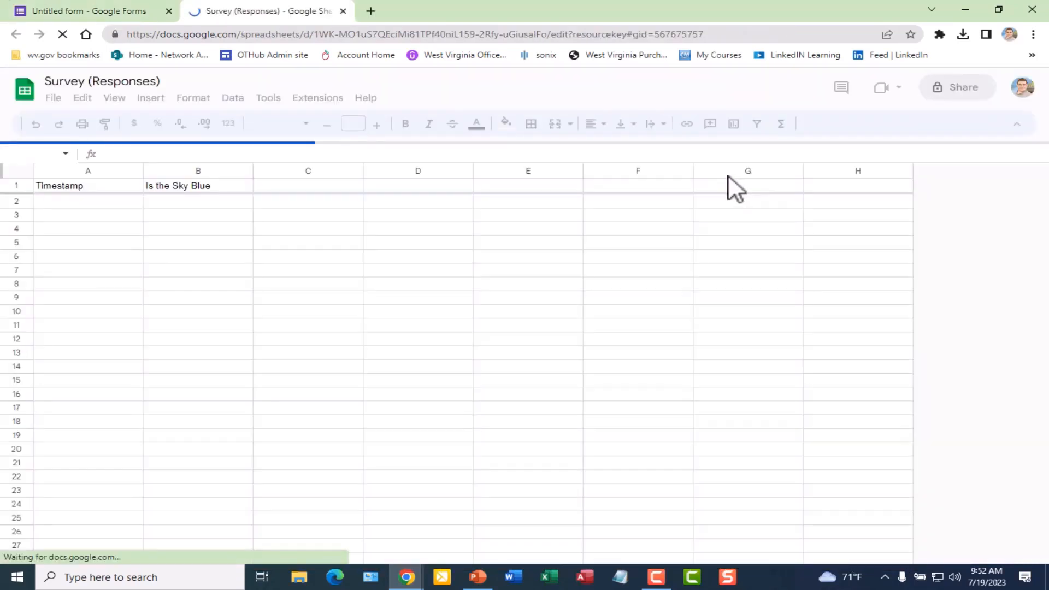
In a new tab, go to Google Drive and open the MISC. folder
left_click(373, 11)
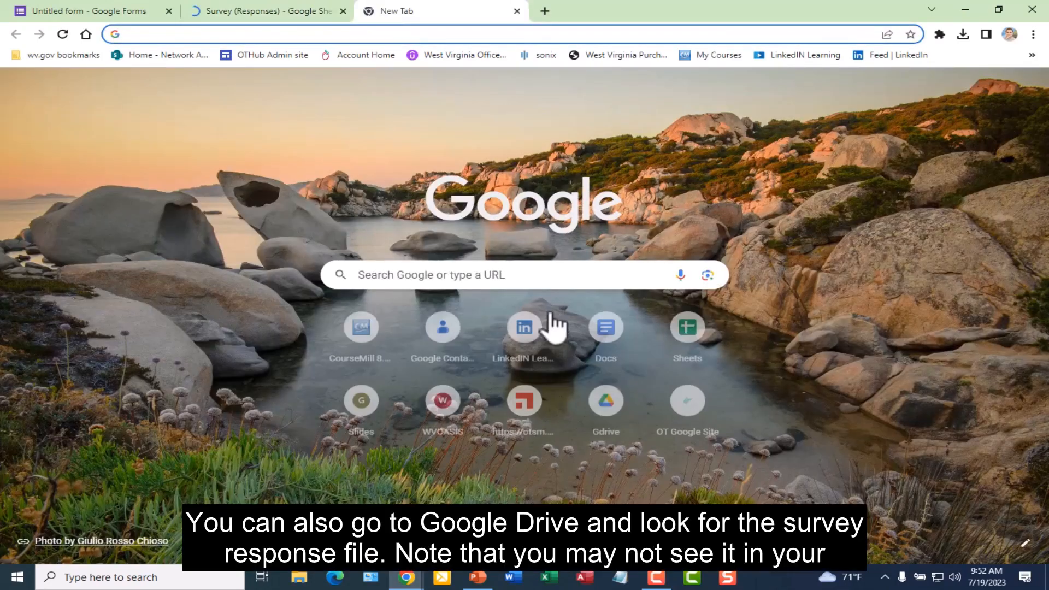
left_click(606, 410)
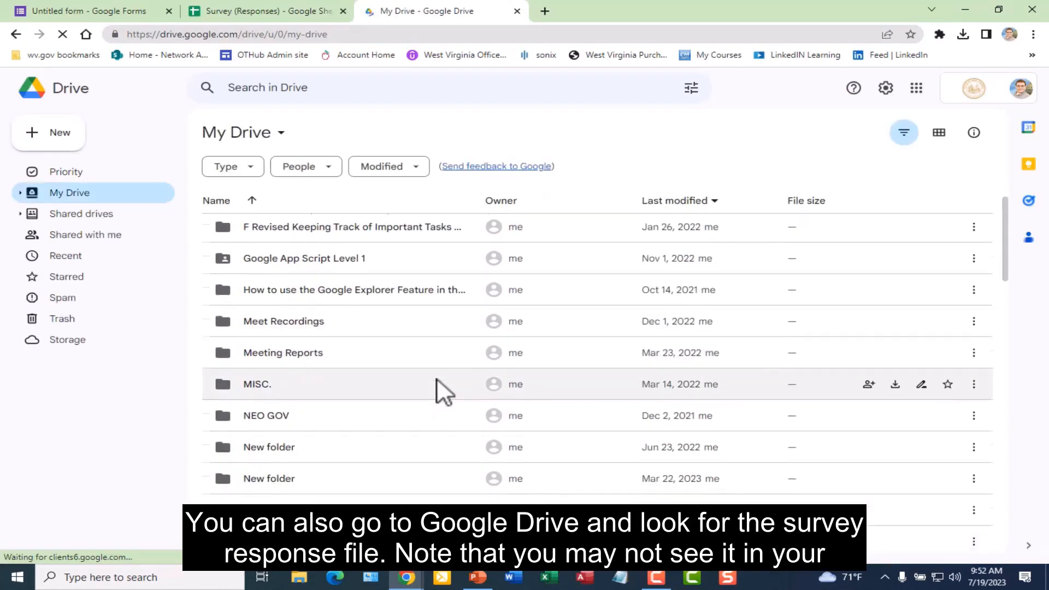
scroll(444, 392, "down", 3)
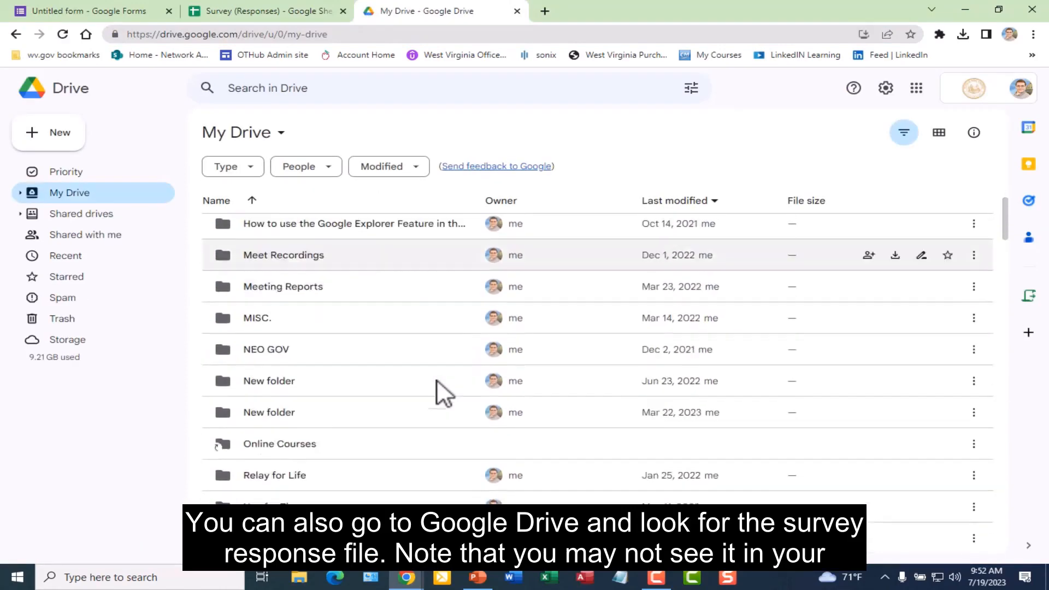
scroll(443, 391, "down", 3)
scroll(443, 392, "down", 3)
scroll(443, 392, "down", 3)
scroll(443, 392, "down", 4)
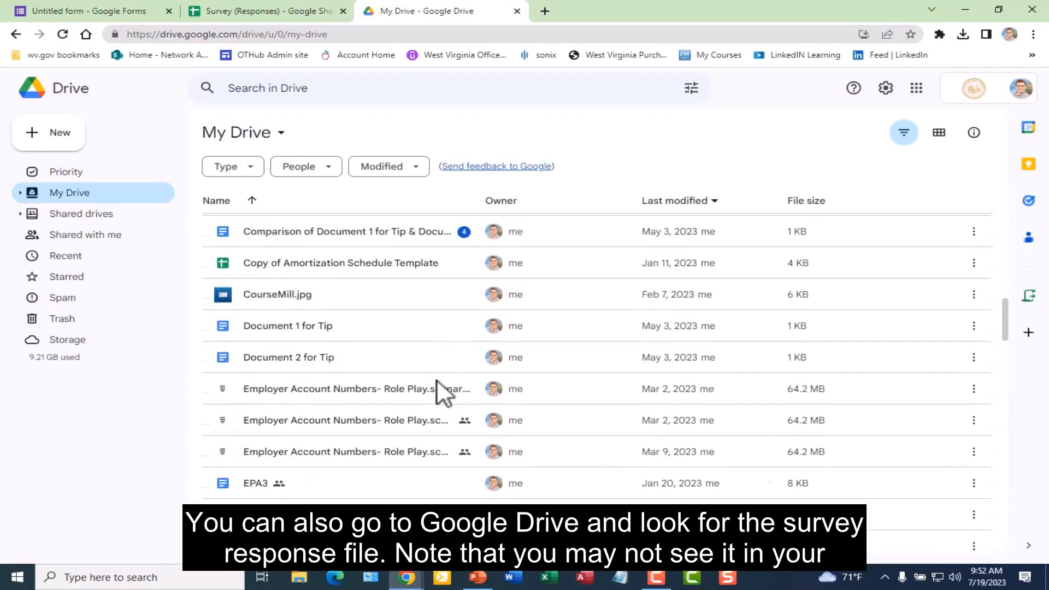
scroll(443, 393, "down", 4)
scroll(443, 392, "down", 3)
scroll(443, 392, "down", 3)
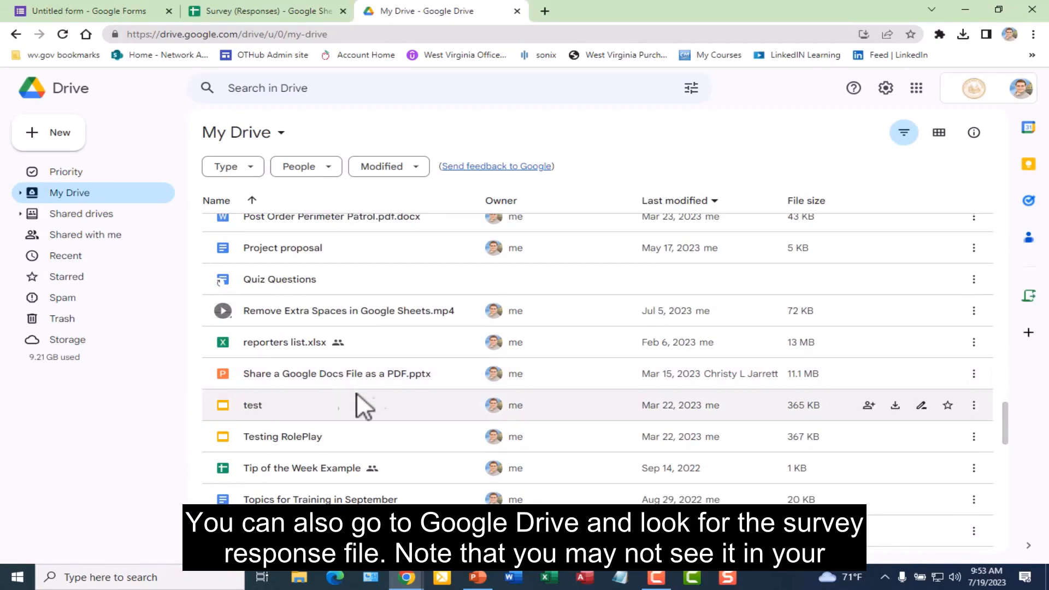
mouse_move(373, 405)
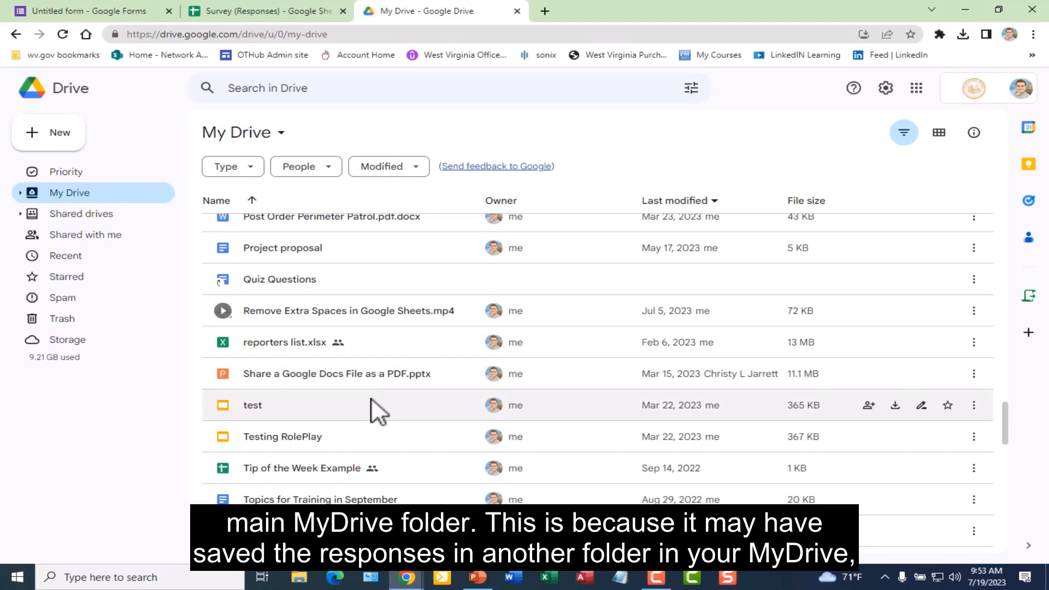
scroll(377, 408, "up", 5)
scroll(375, 408, "up", 5)
scroll(373, 410, "up", 5)
scroll(365, 414, "up", 3)
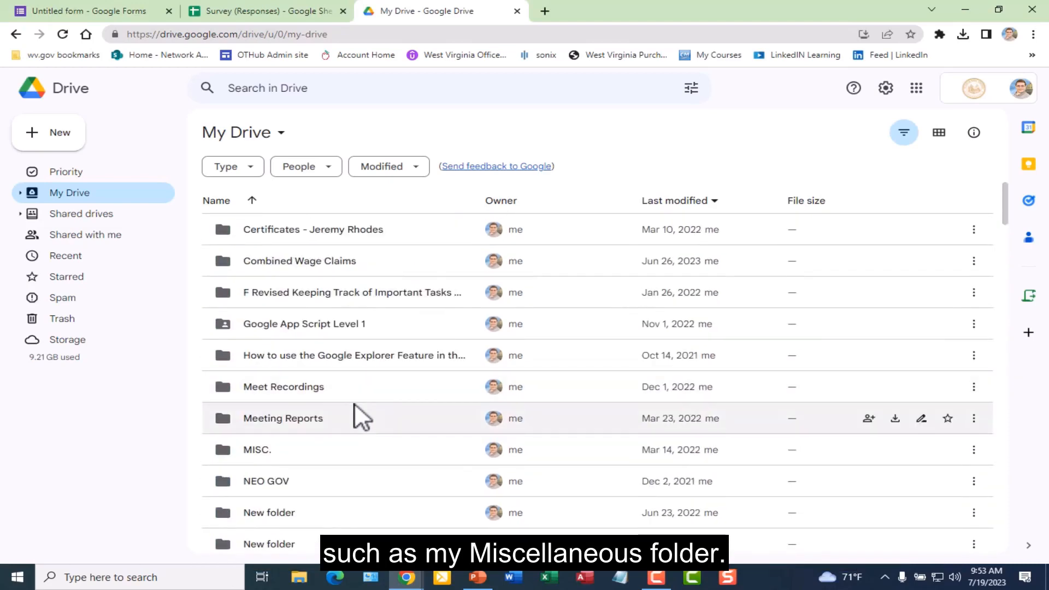
double_click(307, 456)
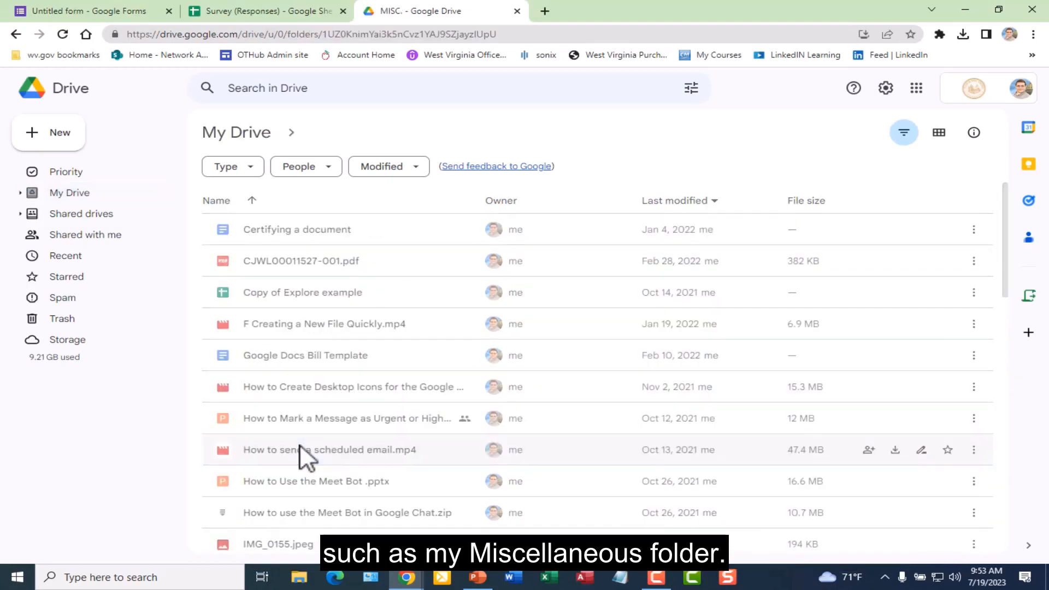
scroll(307, 455, "down", 3)
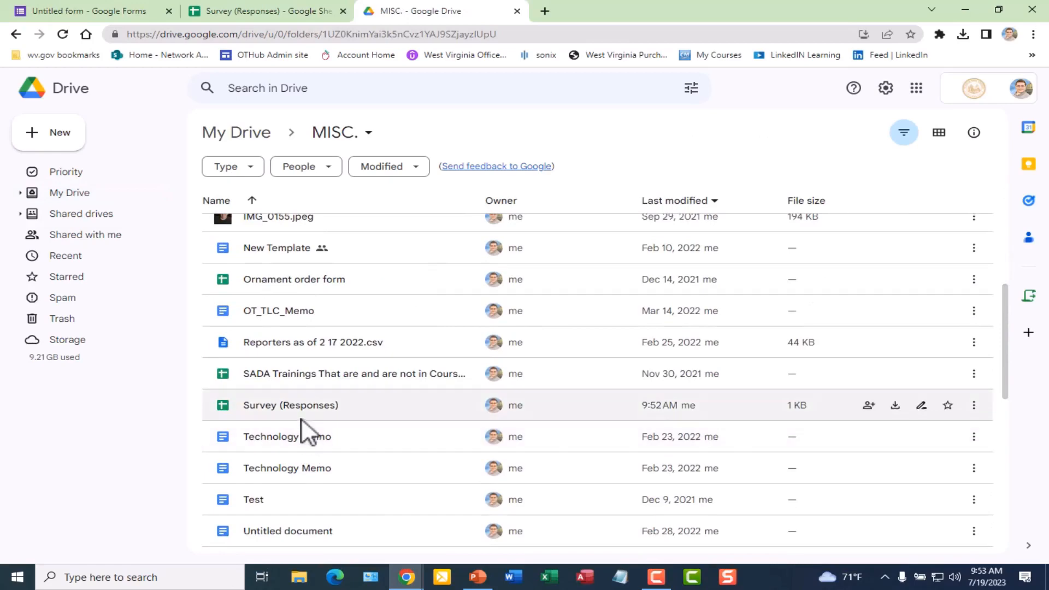